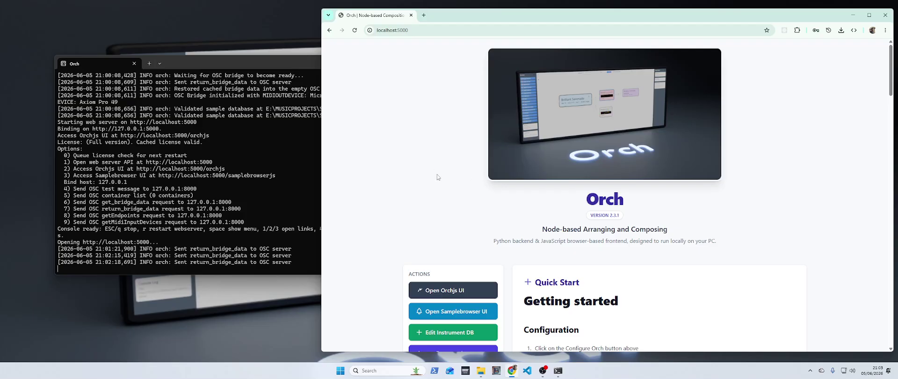
# Close the Orch home page and reopen it from the console with option 1, the web server link
pyautogui.scroll(-2, 370, 243)
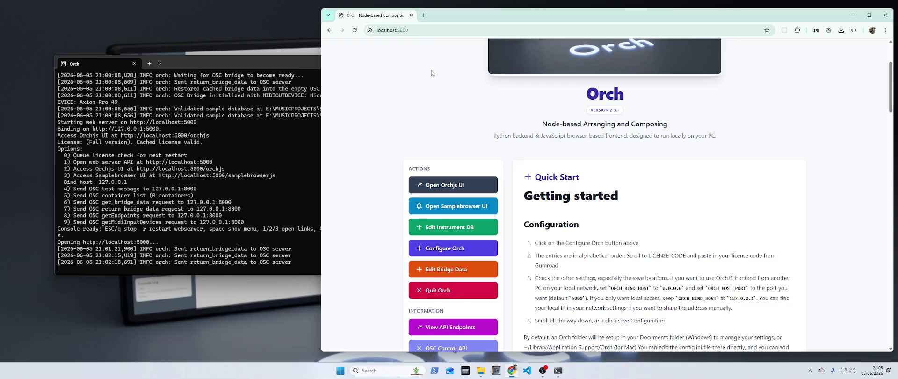
pyautogui.click(411, 15)
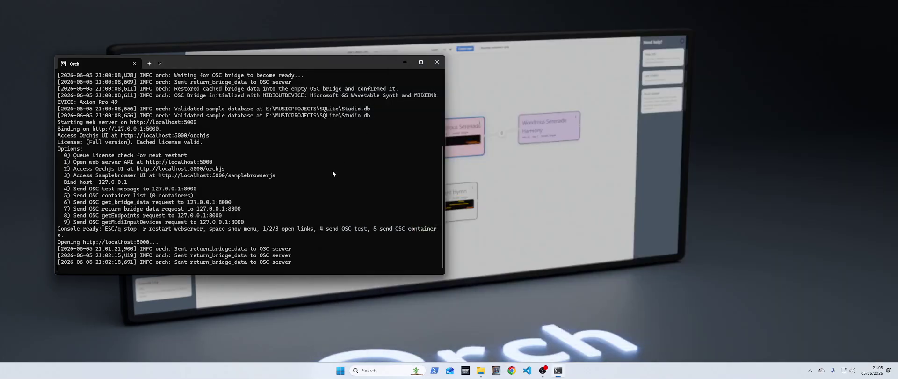
pyautogui.press('1')
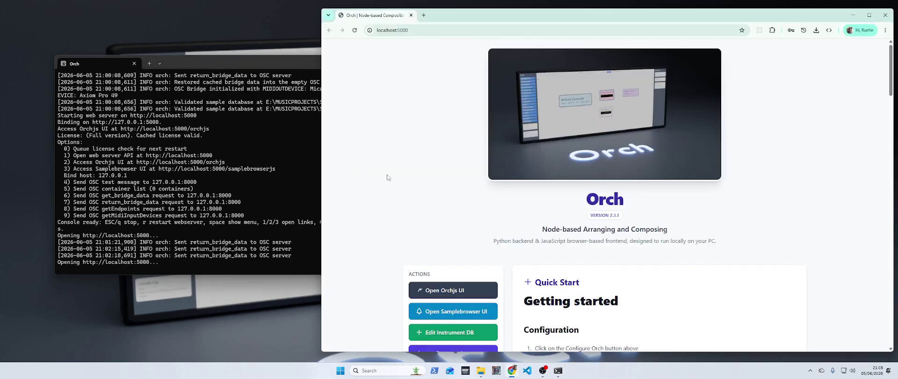
# Open the Edit Bridge Data page from the Orch home page's actions
pyautogui.scroll(-1, 369, 175)
pyautogui.scroll(-2, 360, 173)
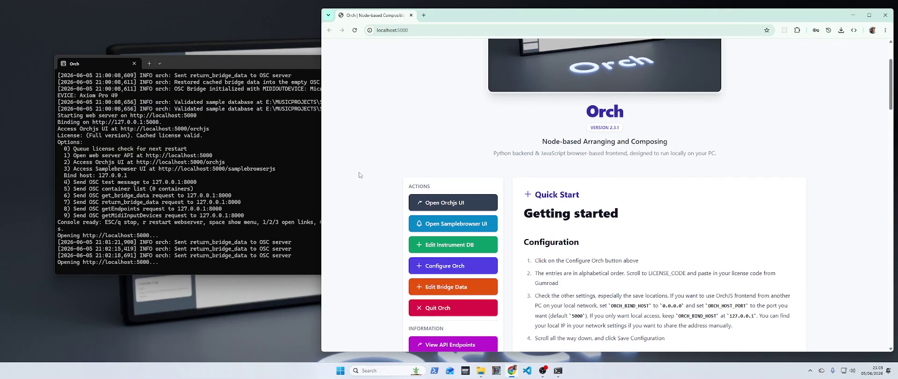
pyautogui.click(447, 203)
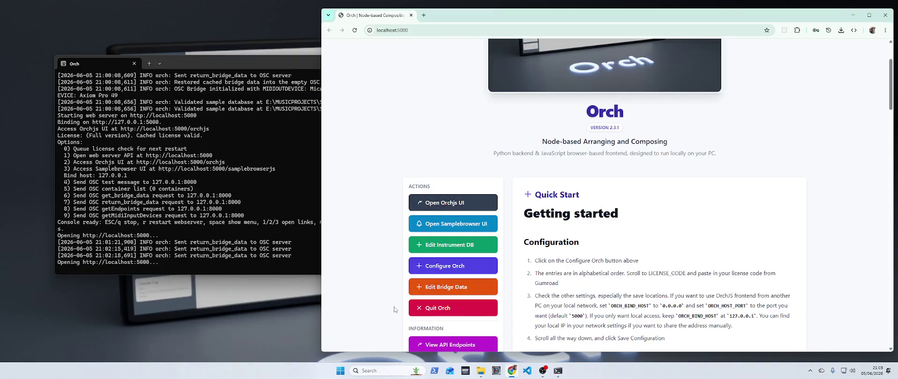
pyautogui.click(449, 287)
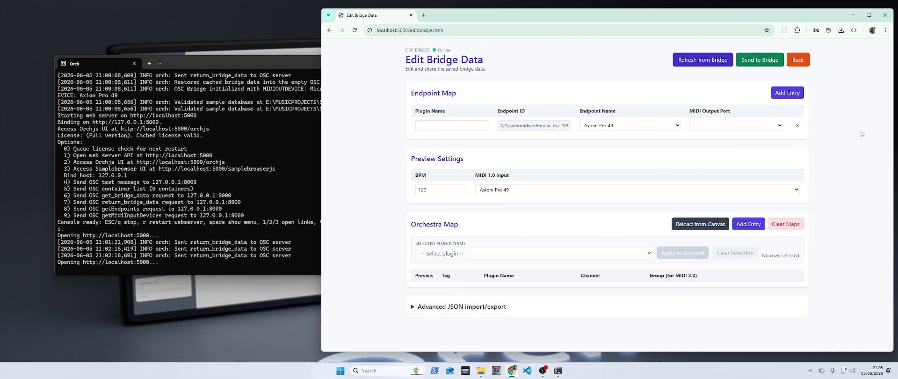
# Replace the existing Endpoint Map entry with a new one whose plugin name is MyPlugin
pyautogui.click(798, 125)
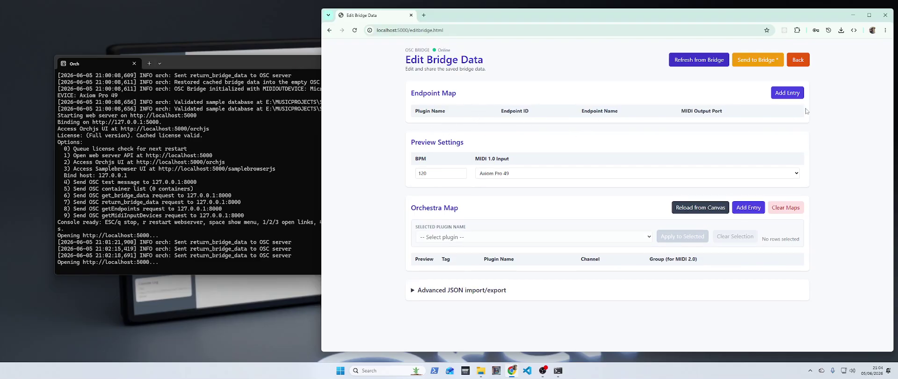
pyautogui.click(787, 92)
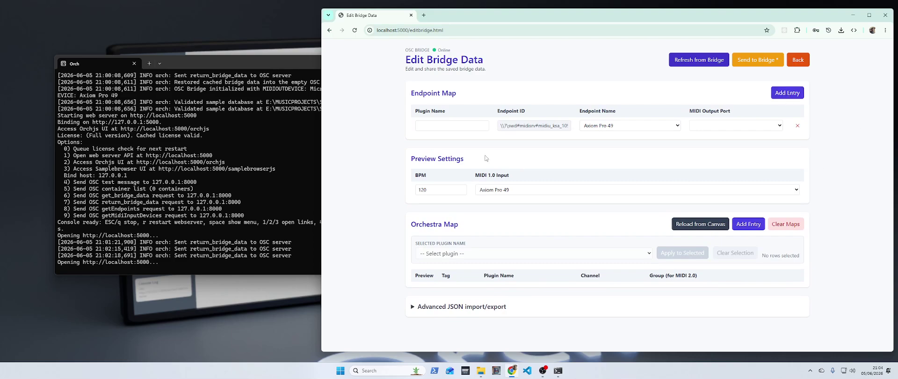
pyautogui.click(450, 129)
pyautogui.write('MyPlugin')
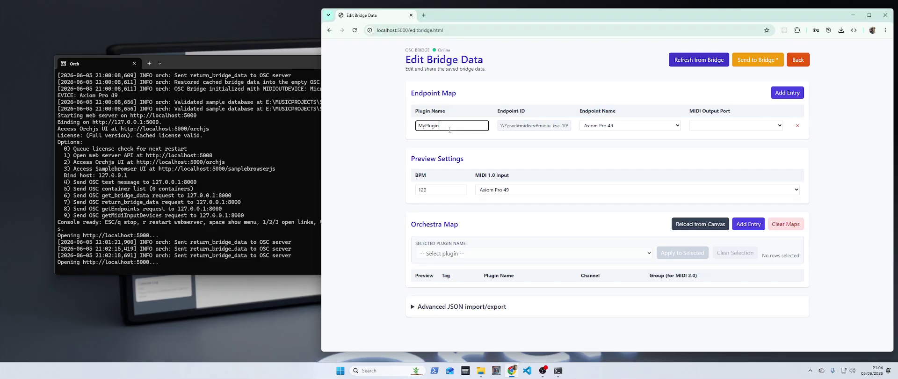
# Set MyPlugin's MIDI output port to Microsoft GS Wavetable Synth and send the data to the bridge
pyautogui.click(708, 128)
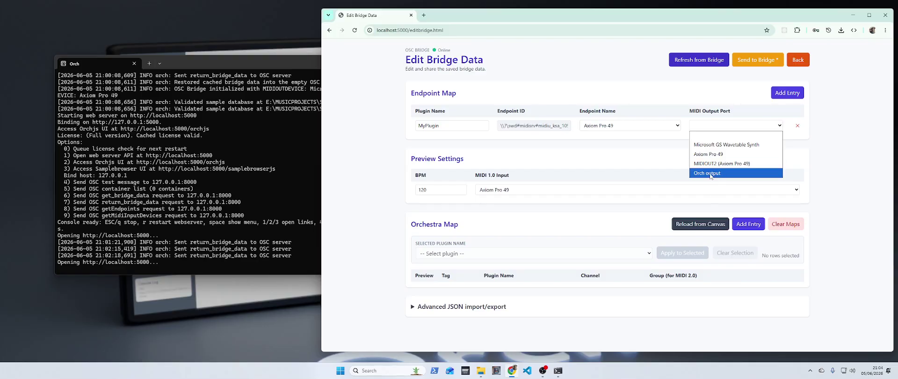
pyautogui.click(735, 148)
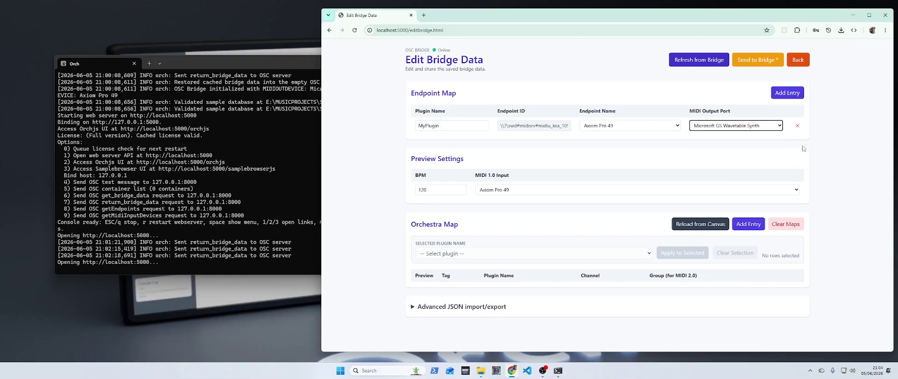
pyautogui.click(758, 59)
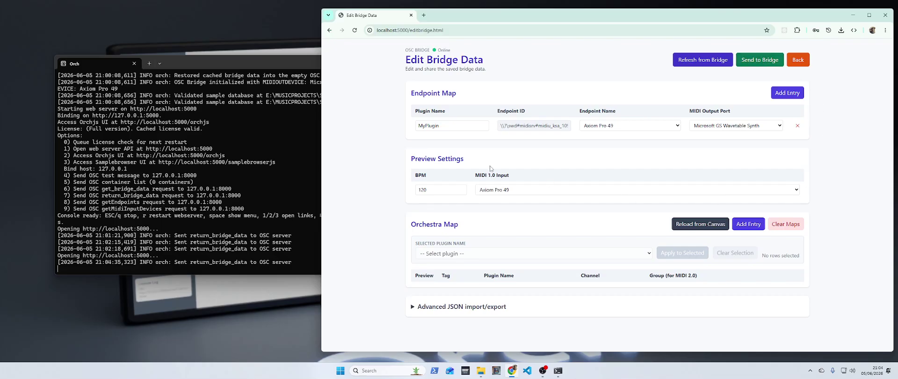
# Select Axiom Pro 49 as the MIDI 1.0 input in the preview settings
pyautogui.click(517, 190)
pyautogui.click(513, 220)
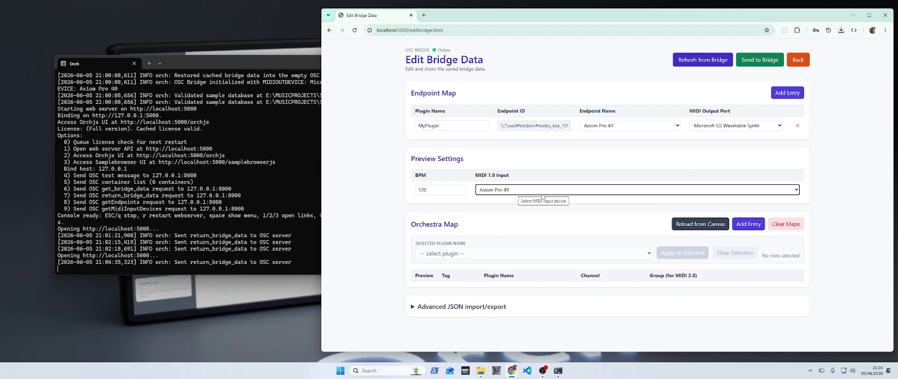
pyautogui.click(848, 196)
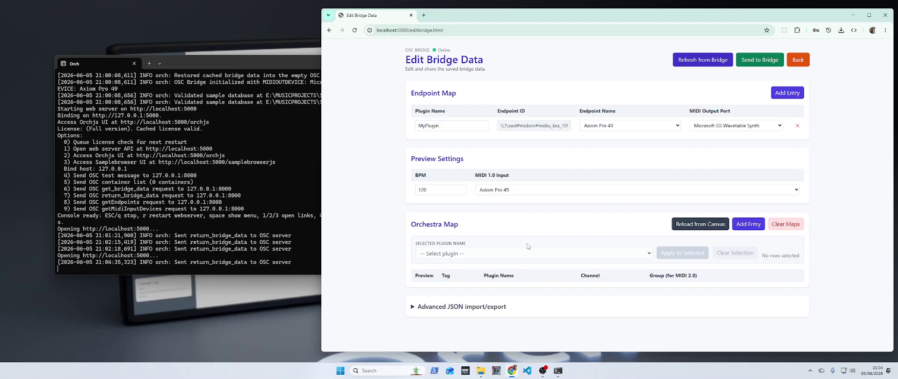
# Add an Orchestra Map entry with the tag My Instrument and assign it to MyPlugin
pyautogui.click(750, 225)
pyautogui.click(488, 290)
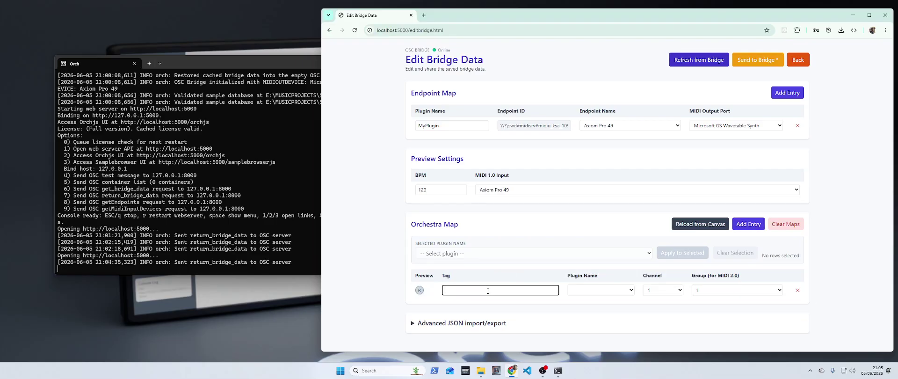
pyautogui.write('My Instrument')
pyautogui.press('Tab')
pyautogui.click(611, 292)
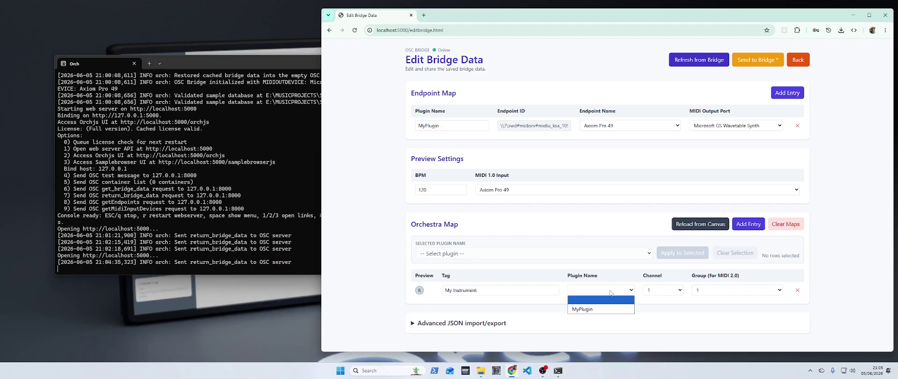
pyautogui.click(599, 309)
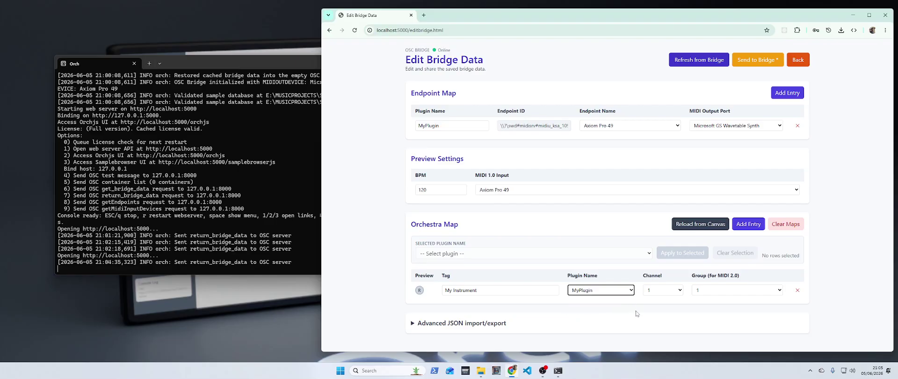
pyautogui.click(669, 305)
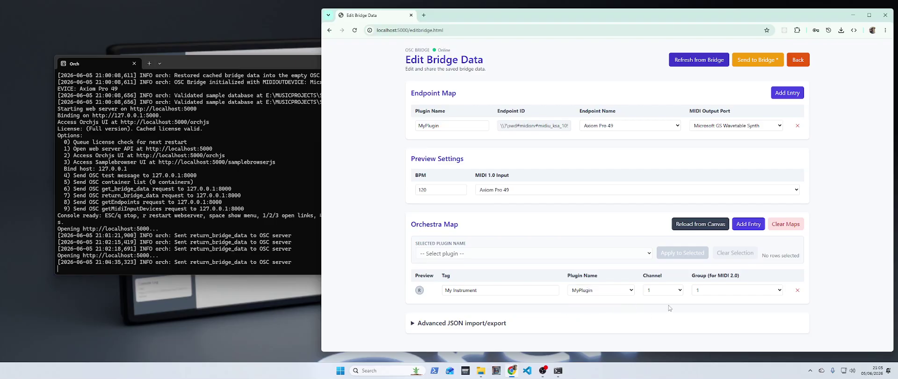
# Send the new Orchestra Map entry to the bridge and activate the preview for My Instrument
pyautogui.click(420, 292)
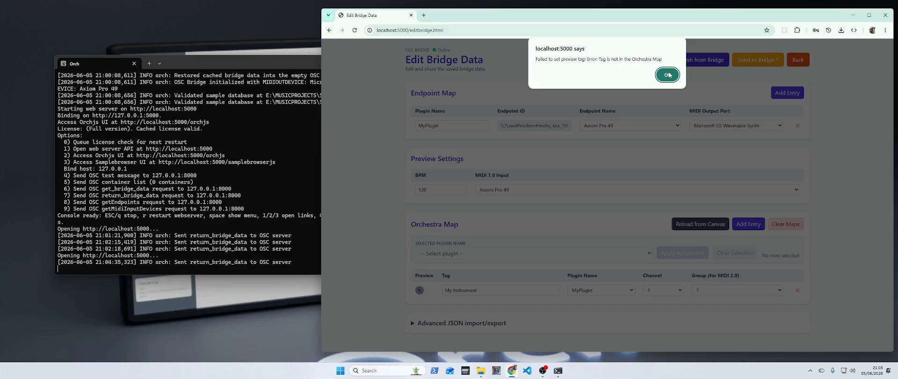
pyautogui.click(669, 75)
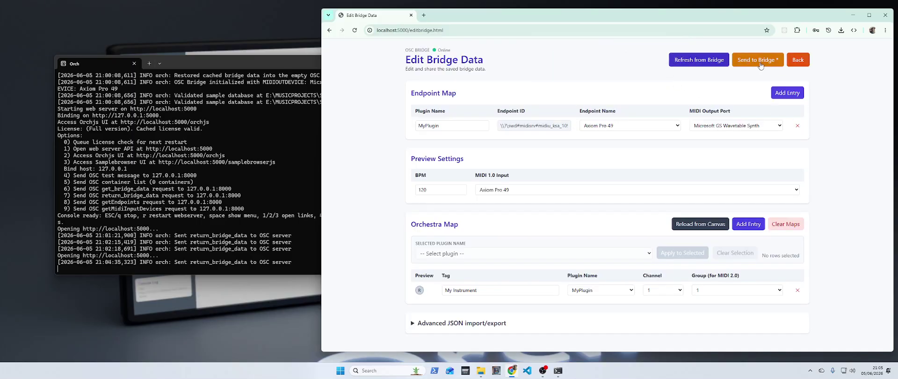
pyautogui.click(760, 64)
pyautogui.click(420, 291)
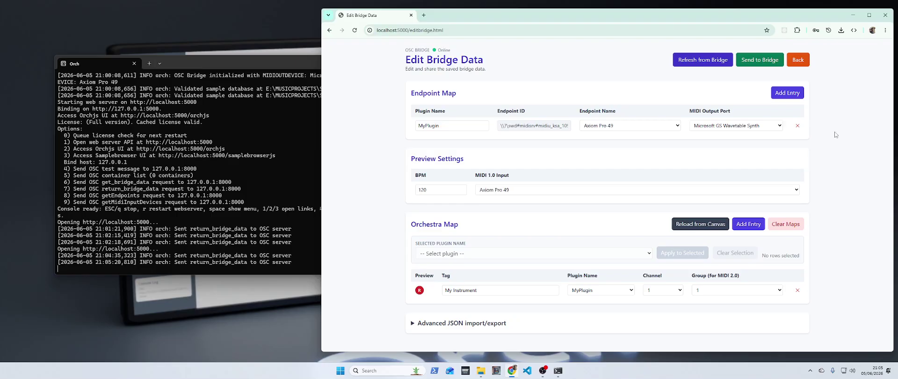
# Return to the Orch home page and open the Orchjs UI
pyautogui.click(801, 62)
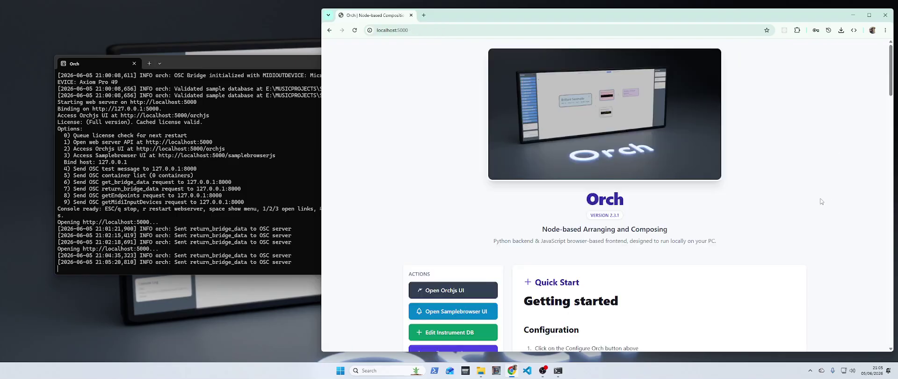
pyautogui.scroll(-2, 759, 201)
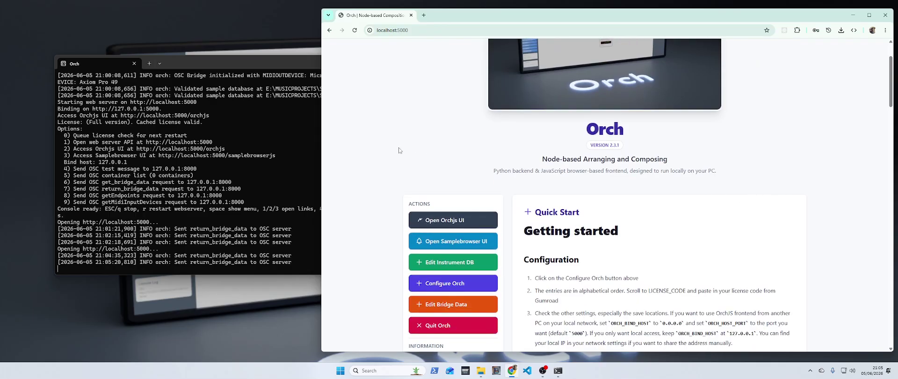
pyautogui.click(459, 221)
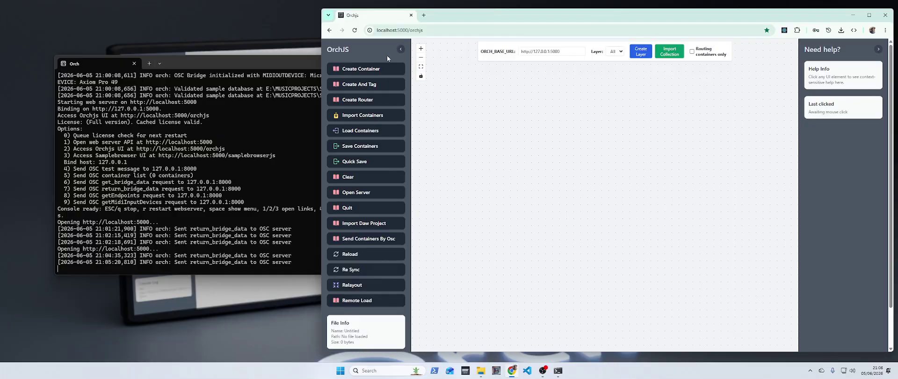
# Create a container on the canvas and record a short phrase into it
pyautogui.click(364, 69)
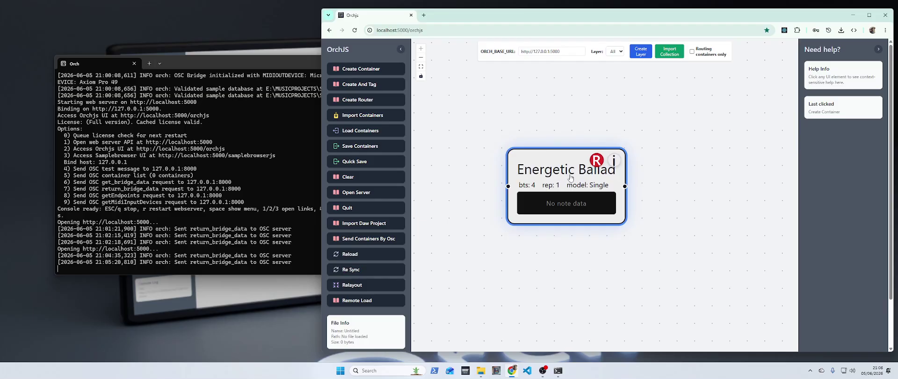
pyautogui.rightClick(571, 178)
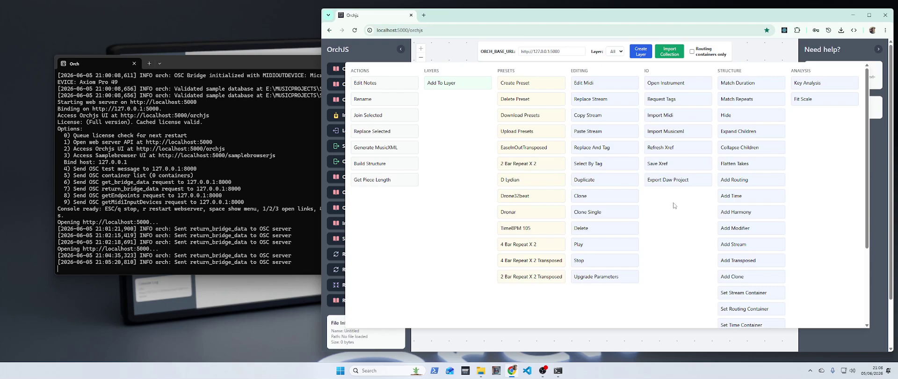
pyautogui.click(760, 47)
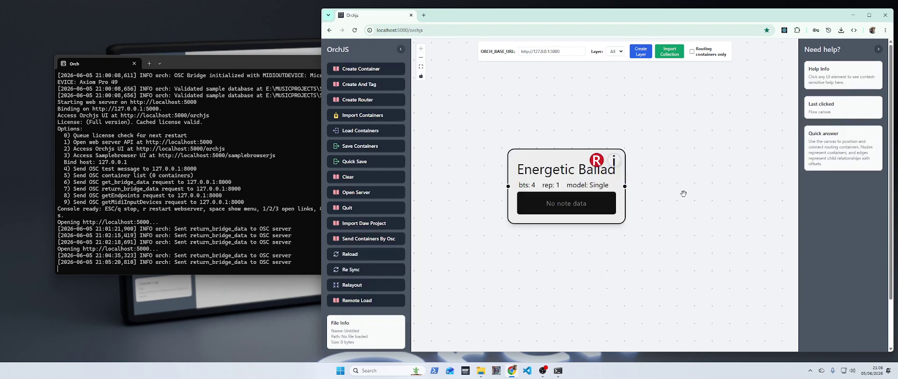
pyautogui.click(598, 160)
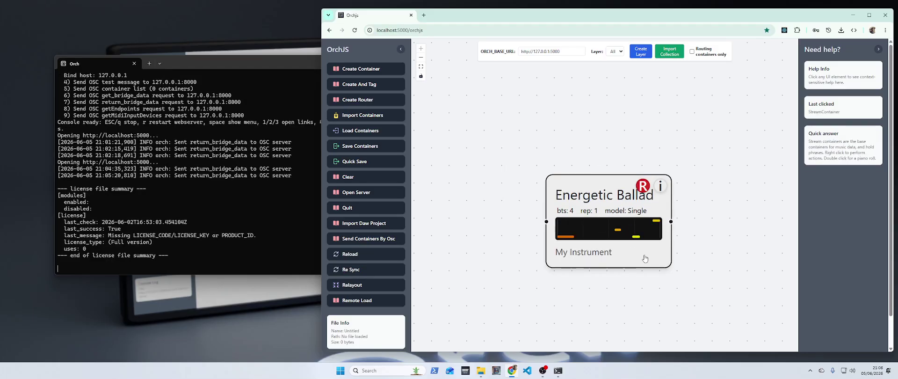
# Play back the phrase recorded in the Energetic Ballad container
pyautogui.click(610, 202)
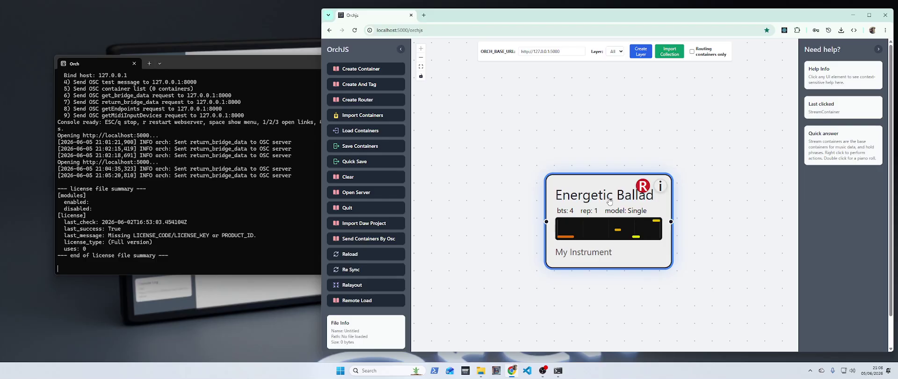
pyautogui.rightClick(610, 202)
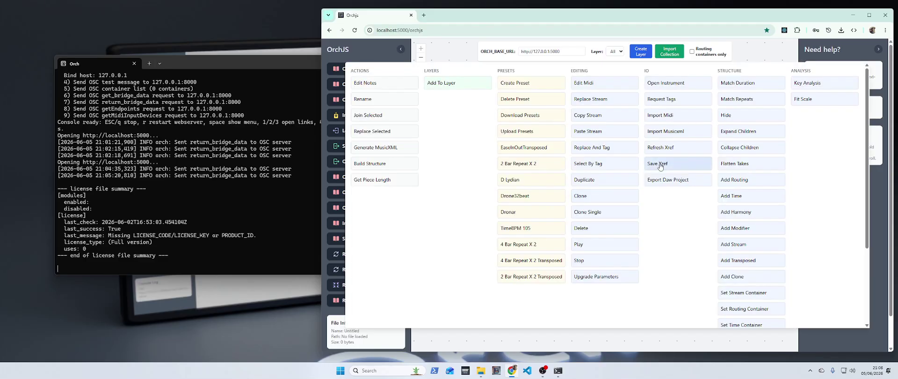
pyautogui.click(593, 244)
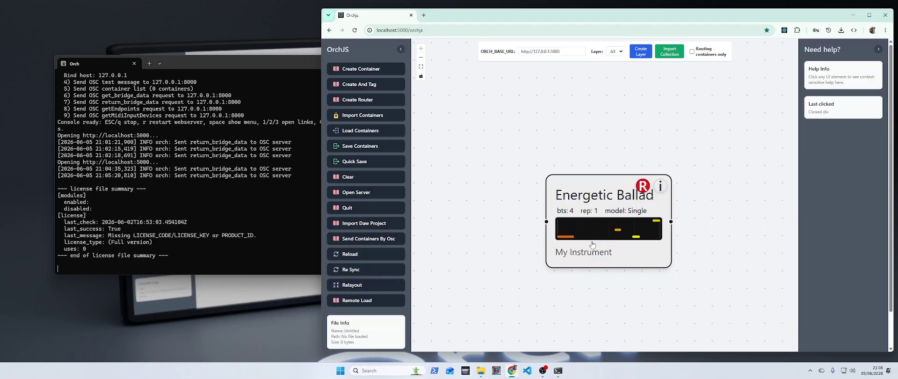
pyautogui.rightClick(608, 205)
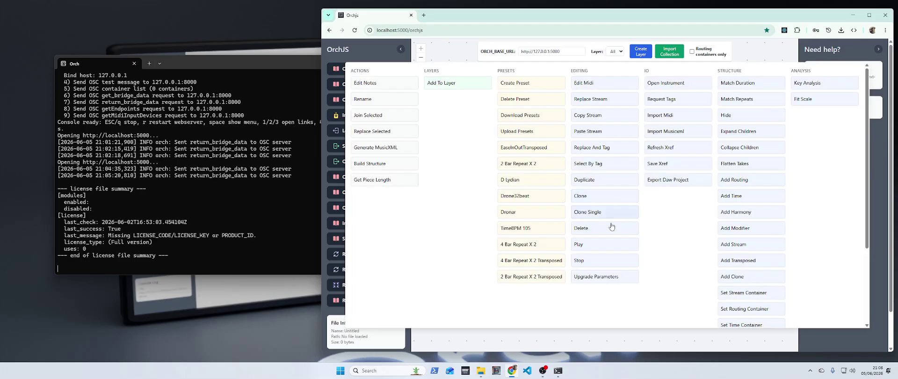
pyautogui.click(596, 260)
pyautogui.click(709, 221)
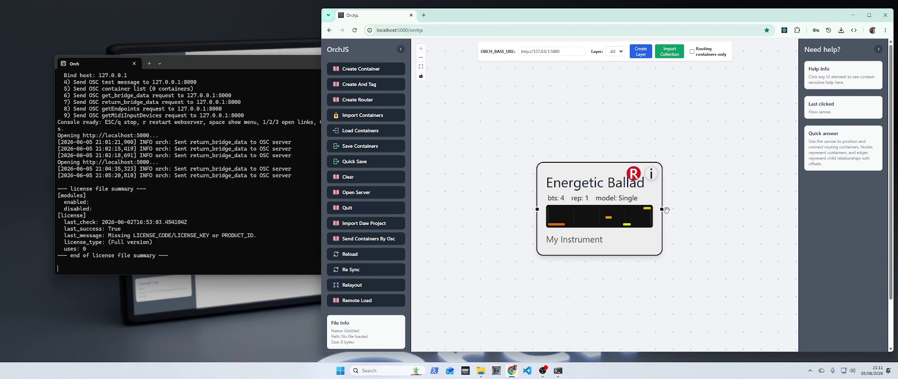
# Create a second container and connect the output of the Energetic Ballad container to its input
pyautogui.click(382, 77)
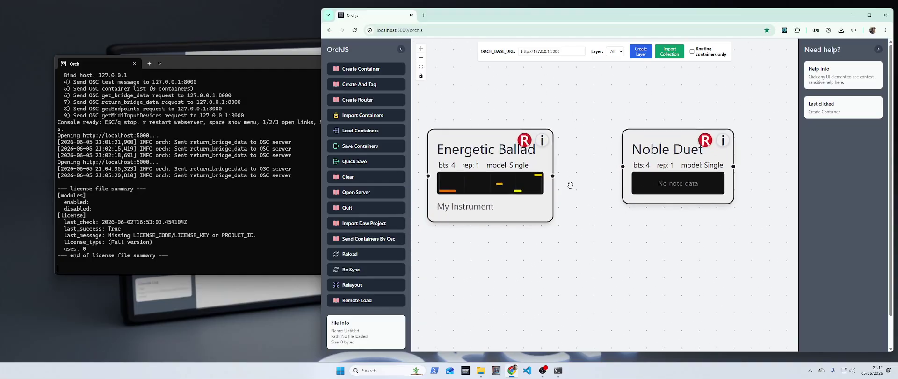
pyautogui.moveTo(554, 175); pyautogui.dragTo(623, 166)
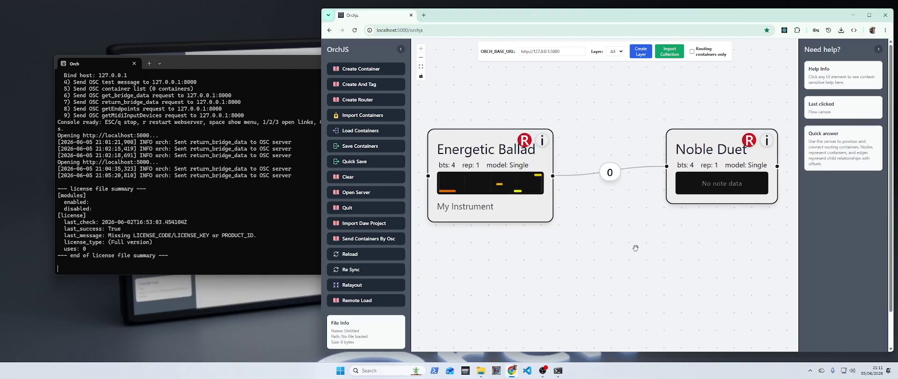
# Record a short phrase into the Noble Duet container and play the connected containers starting from Energetic Ballad
pyautogui.click(713, 165)
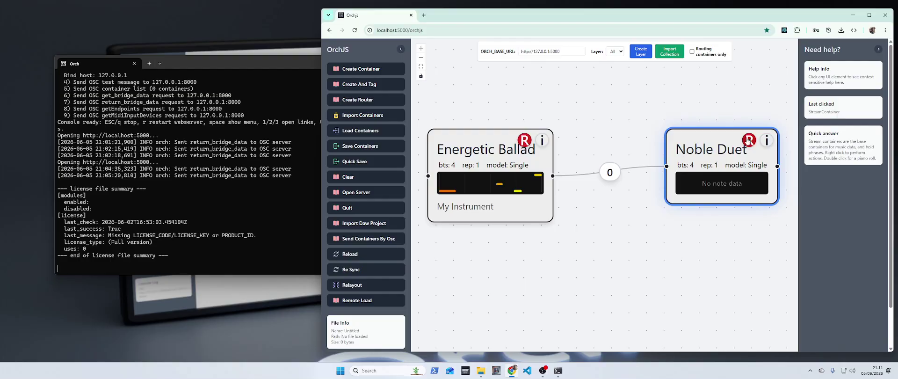
pyautogui.click(721, 157)
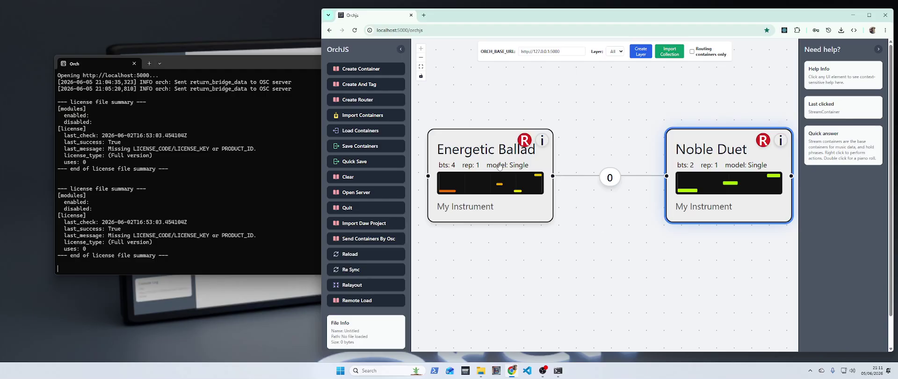
pyautogui.click(484, 156)
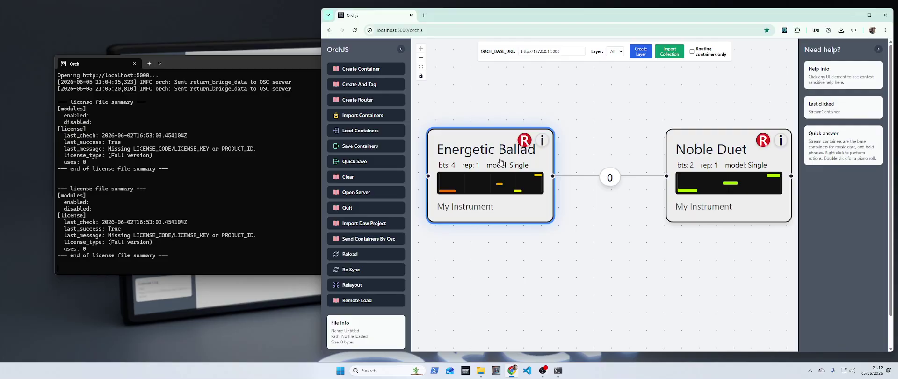
# Sequence the connection between Energetic Ballad and Noble Duet and play the chain from Energetic Ballad
pyautogui.rightClick(611, 182)
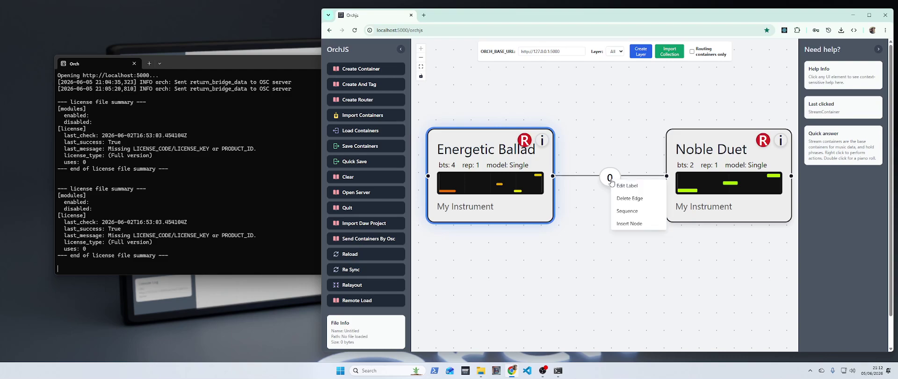
pyautogui.click(632, 214)
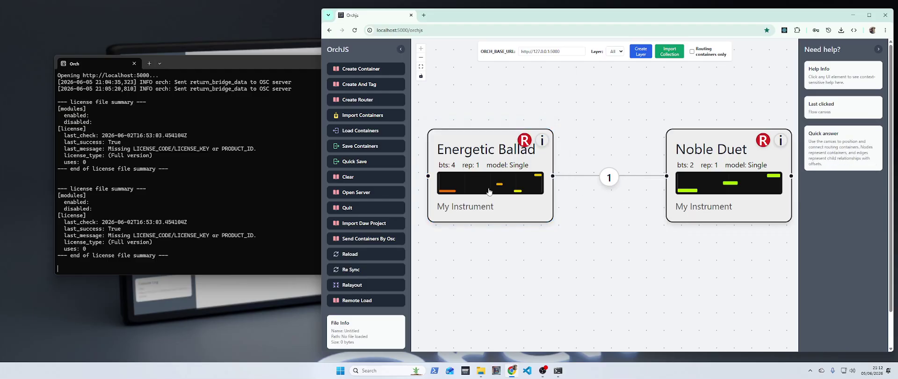
pyautogui.click(475, 162)
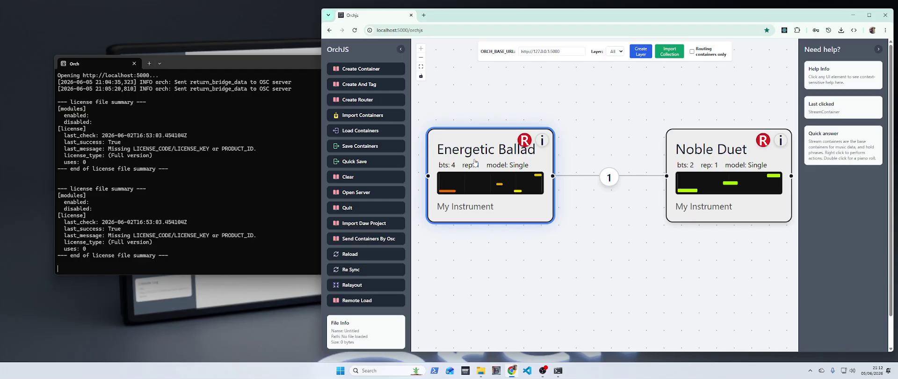
pyautogui.moveTo(612, 184)
pyautogui.mouseDown()
pyautogui.moveTo(630, 180)
pyautogui.moveTo(613, 186)
pyautogui.mouseUp()
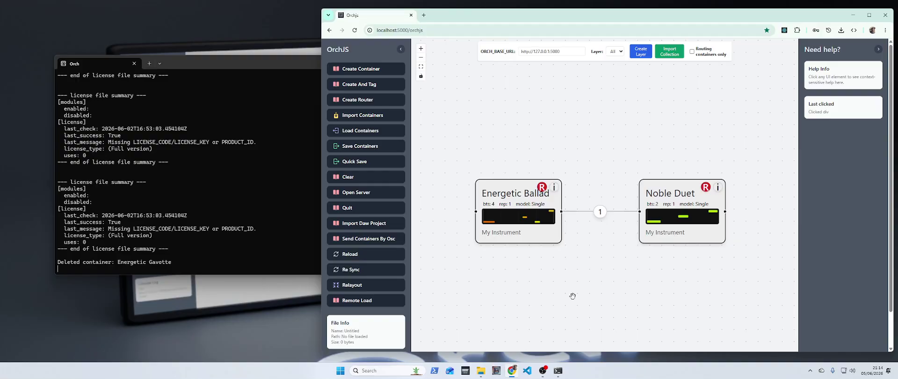
# Create a third container below the connected pair and record a phrase into it
pyautogui.click(373, 89)
pyautogui.click(608, 208)
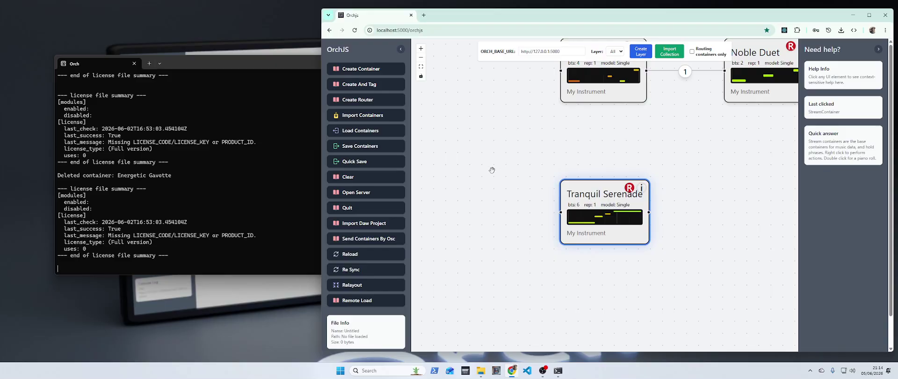
# Create a router, place it beside the Tranquil Serenade container, and connect its output to that container
pyautogui.moveTo(487, 158); pyautogui.dragTo(479, 191)
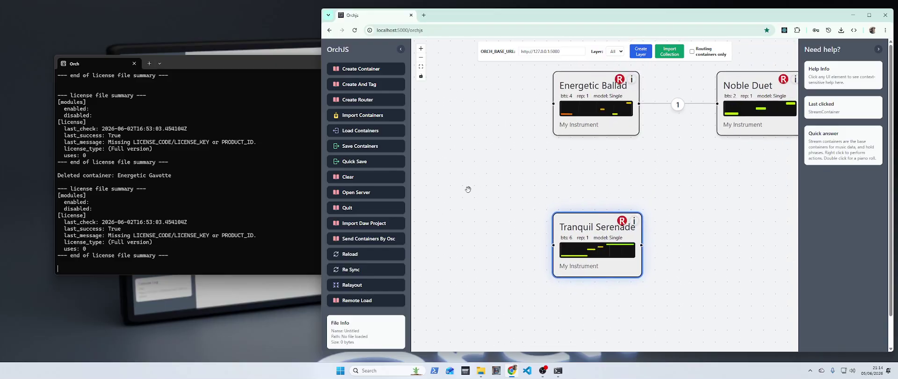
pyautogui.click(373, 103)
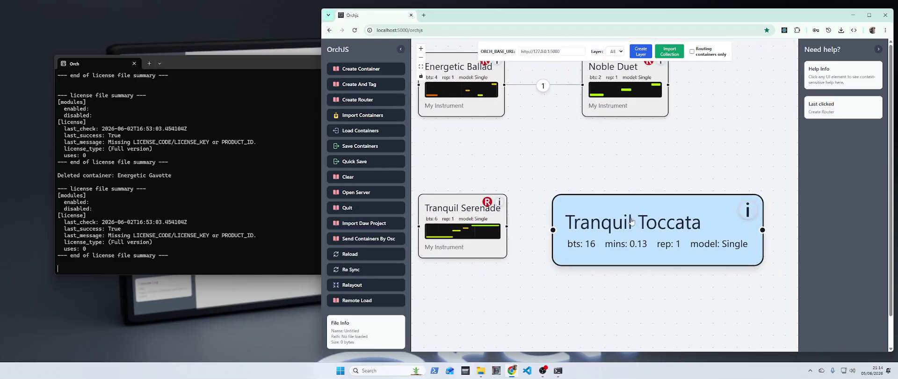
pyautogui.scroll(-3, 631, 221)
pyautogui.moveTo(662, 225); pyautogui.dragTo(487, 213)
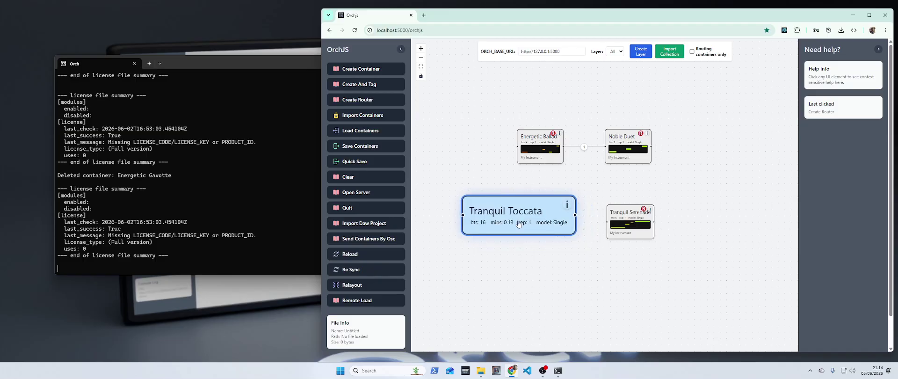
pyautogui.moveTo(575, 215); pyautogui.dragTo(607, 223)
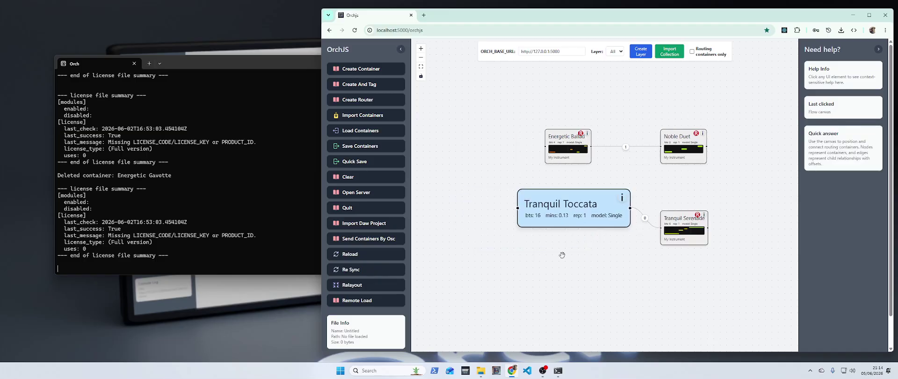
# Open the Tranquil Toccata router's child editor, examine the types of child it can add, and return to the canvas
pyautogui.doubleClick(574, 212)
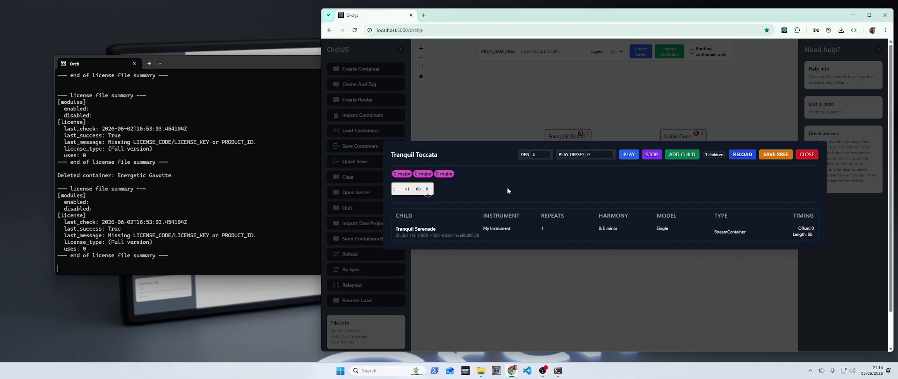
pyautogui.click(682, 154)
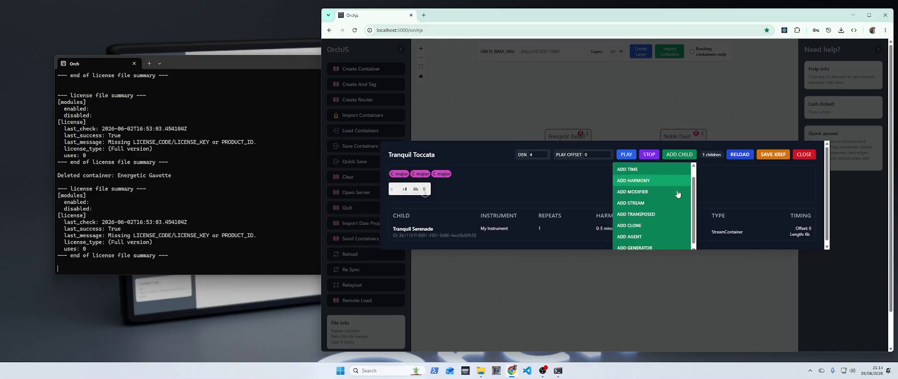
pyautogui.click(679, 154)
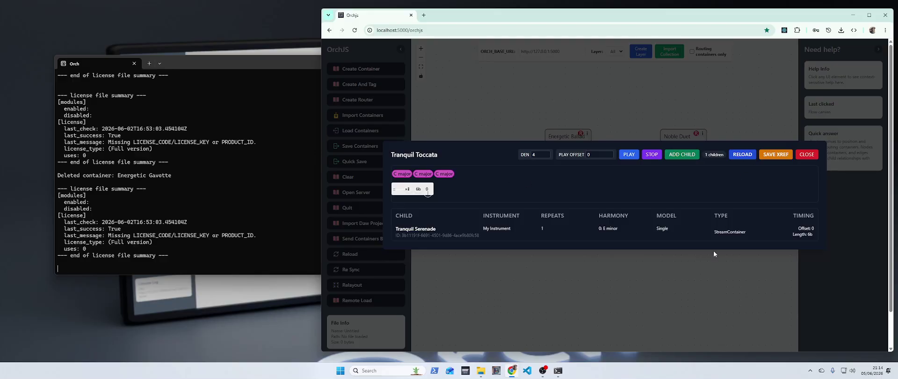
pyautogui.click(807, 155)
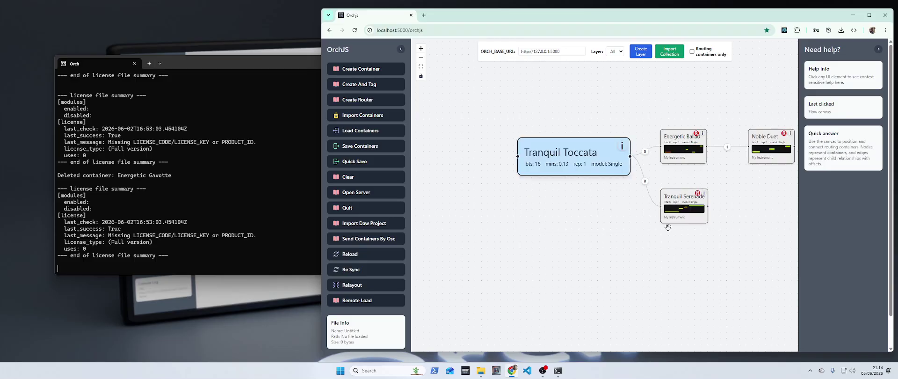
# Connect the router to Energetic Ballad and, in the router's child editor, set Energetic Ballad's offset to 2 and its length to 20b
pyautogui.doubleClick(593, 166)
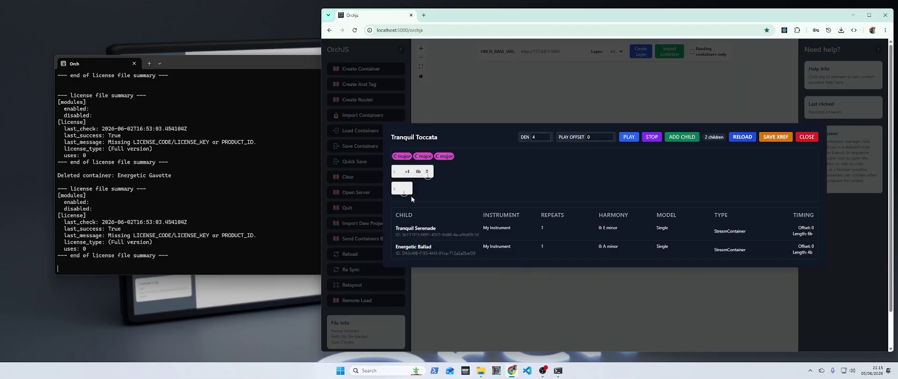
pyautogui.click(609, 193)
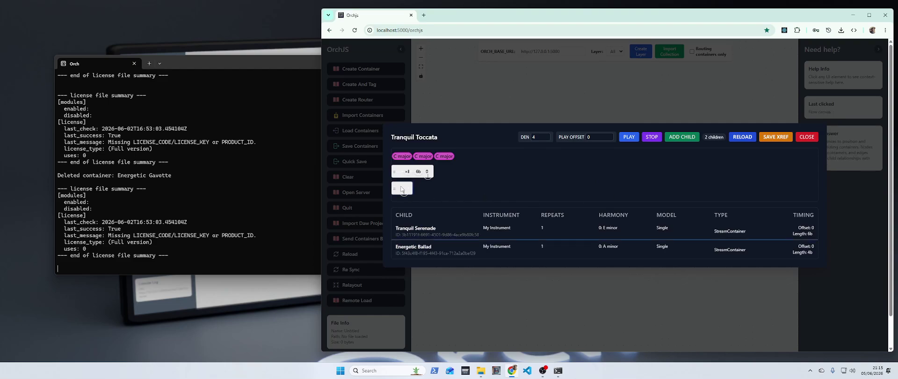
pyautogui.moveTo(401, 189); pyautogui.dragTo(533, 193)
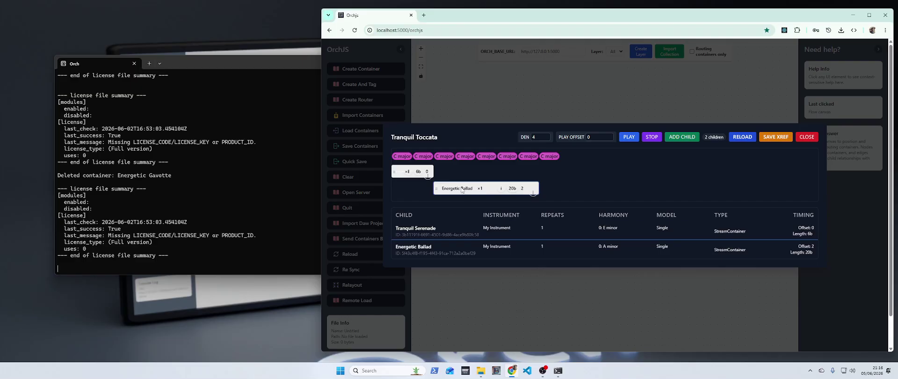
# Inspect Energetic Ballad's notes in the piano roll opened from the router's child editor, and return to the canvas
pyautogui.doubleClick(461, 189)
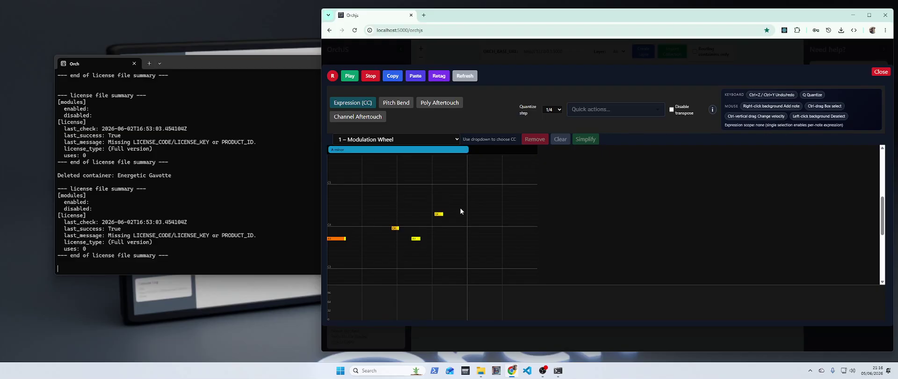
pyautogui.click(883, 76)
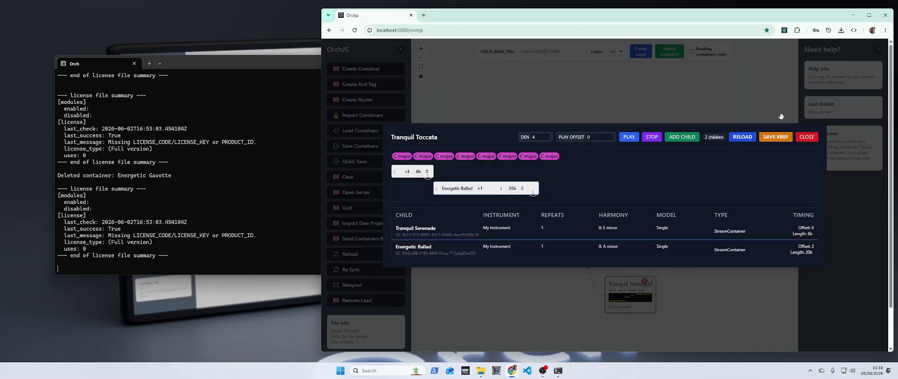
pyautogui.click(807, 139)
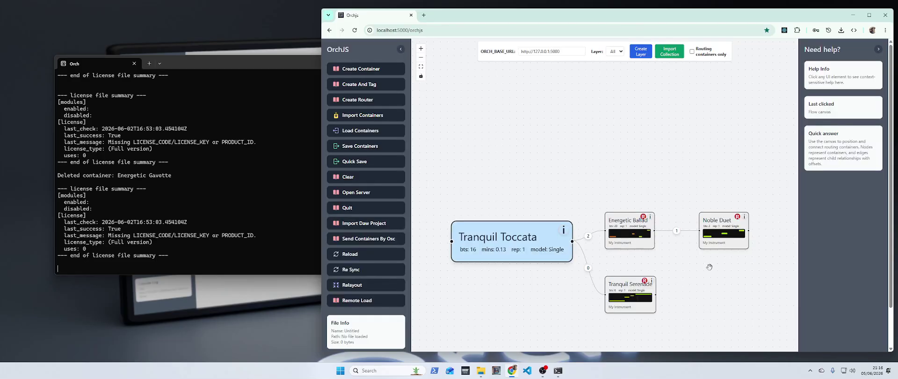
# Open the Energetic Ballad container's piano roll directly from the canvas
pyautogui.doubleClick(634, 228)
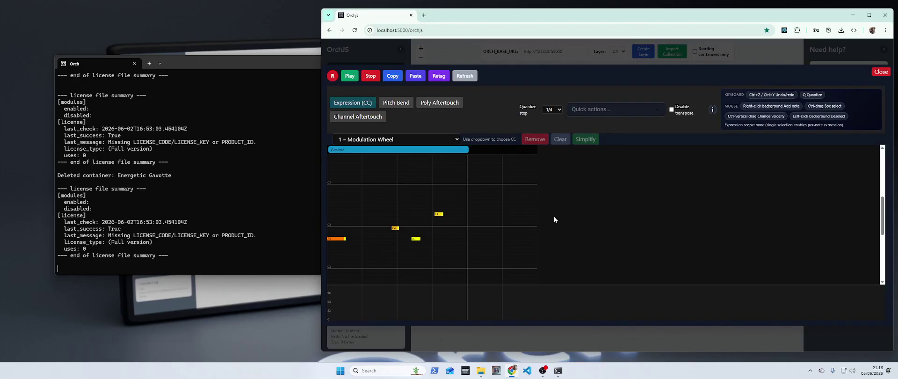